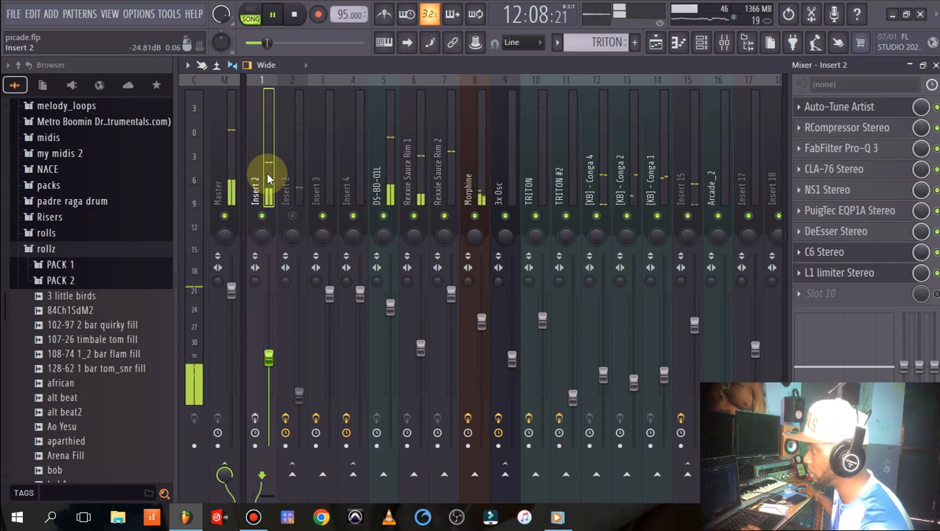
# Stop playback and look over the instrument and vocal tracks in the playlist arrangement before returning to the mixer
pyautogui.press('space')
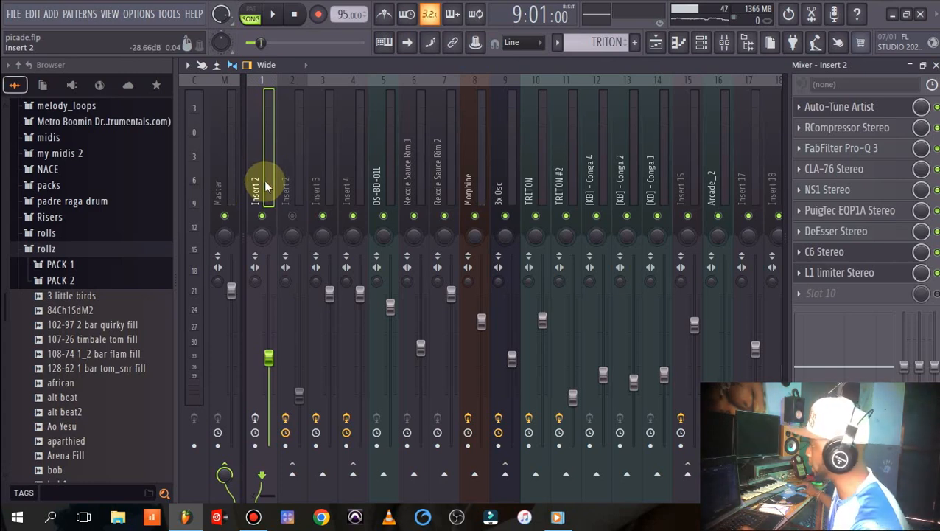
pyautogui.click(656, 44)
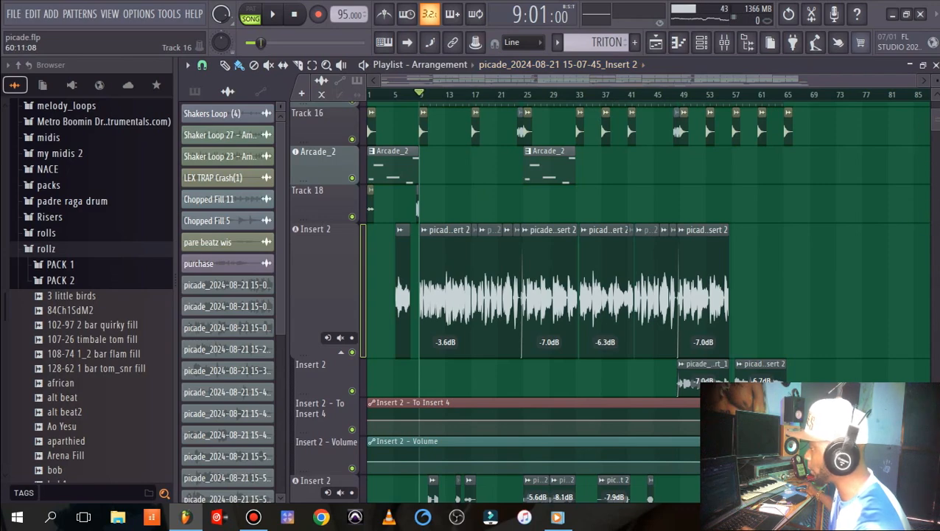
pyautogui.scroll(5, 925, 140)
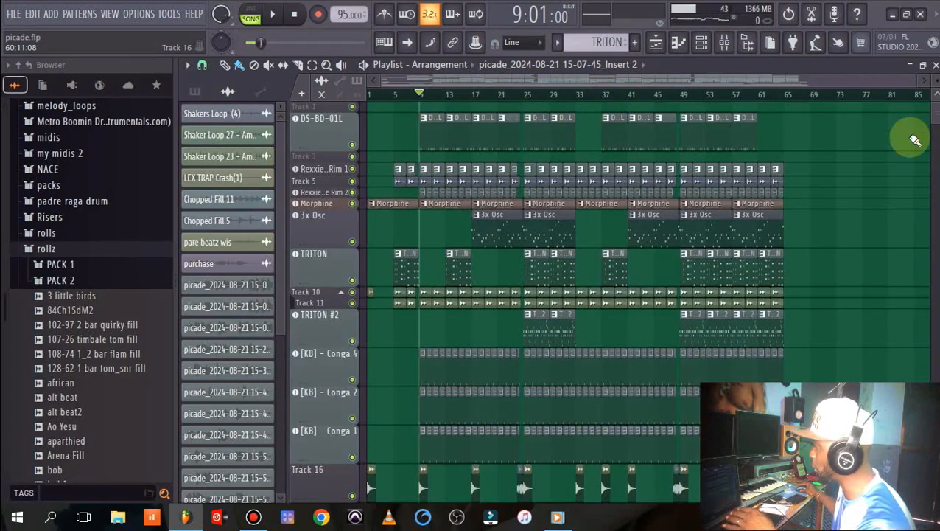
pyautogui.moveTo(937, 116); pyautogui.dragTo(938, 124)
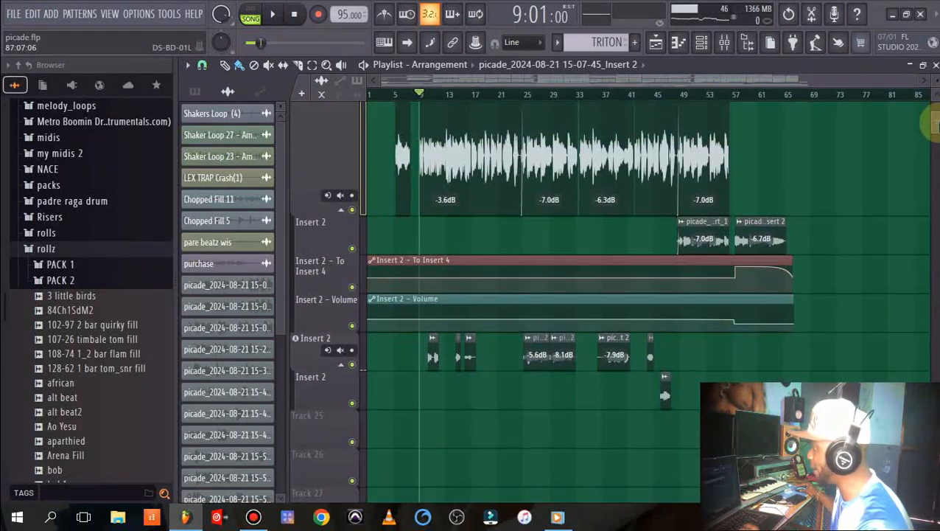
pyautogui.click(726, 46)
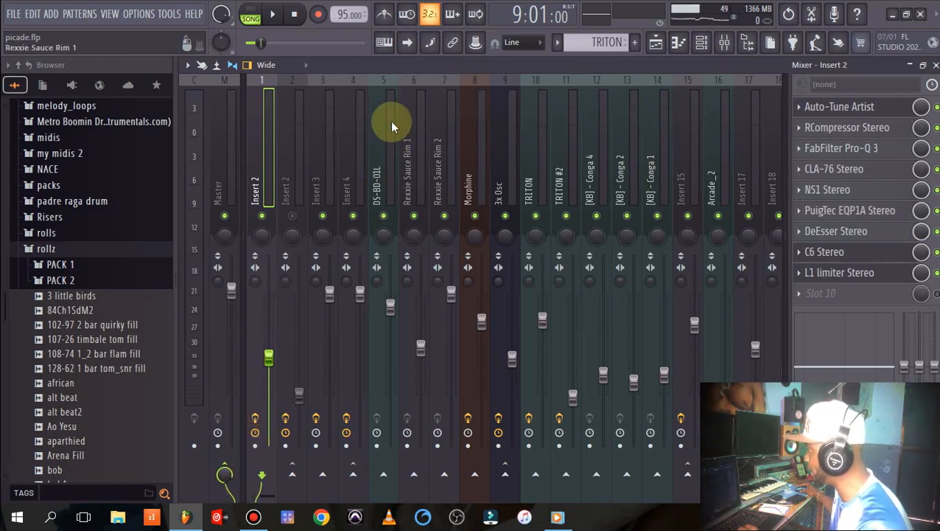
# Inspect the Auto-Tune Artist and RCompressor settings on the Insert 2 vocal channel
pyautogui.click(872, 115)
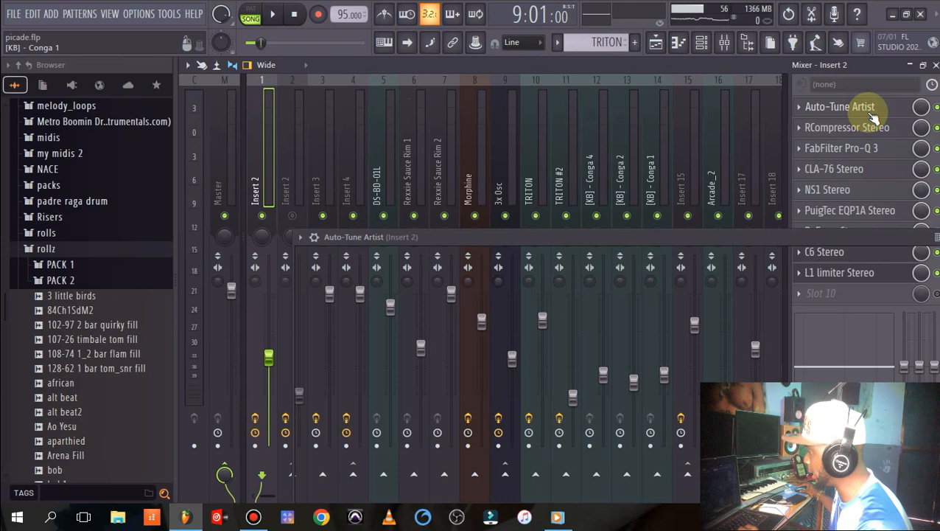
pyautogui.moveTo(624, 237); pyautogui.dragTo(544, 117)
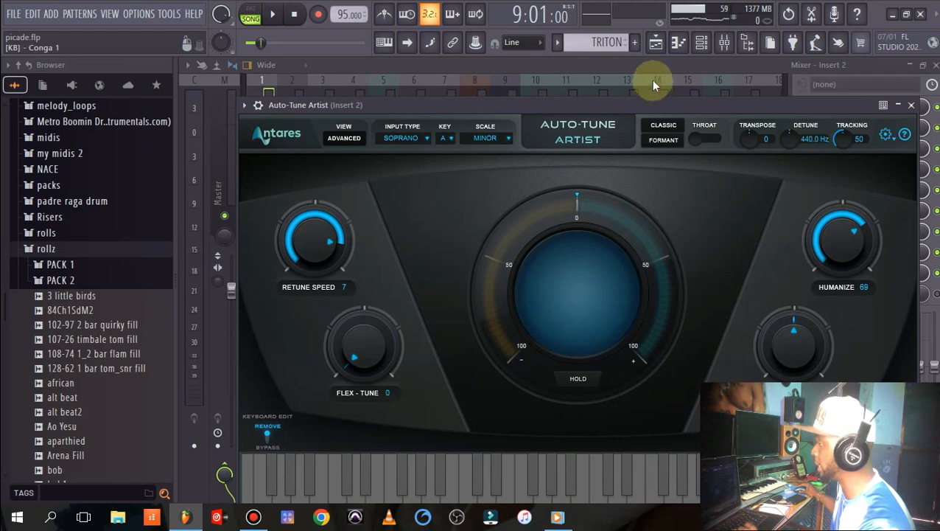
pyautogui.click(613, 70)
pyautogui.click(877, 129)
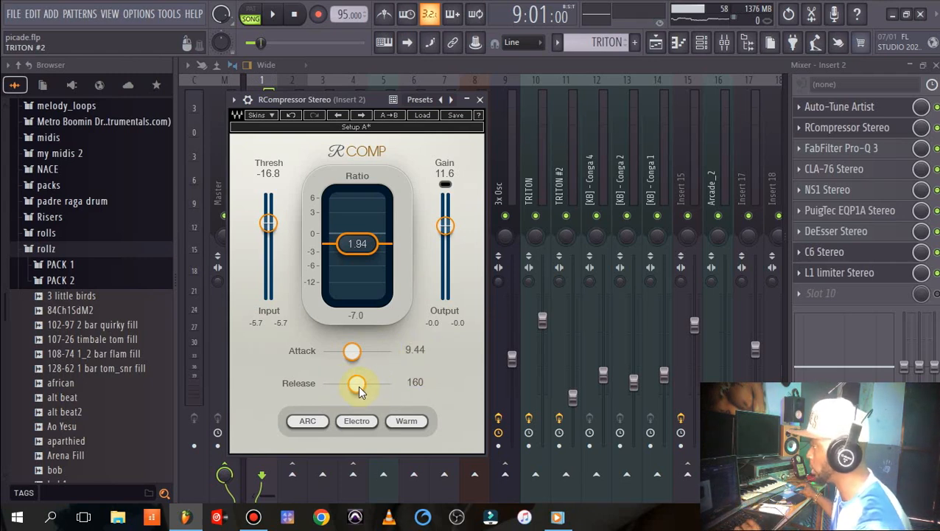
pyautogui.click(479, 99)
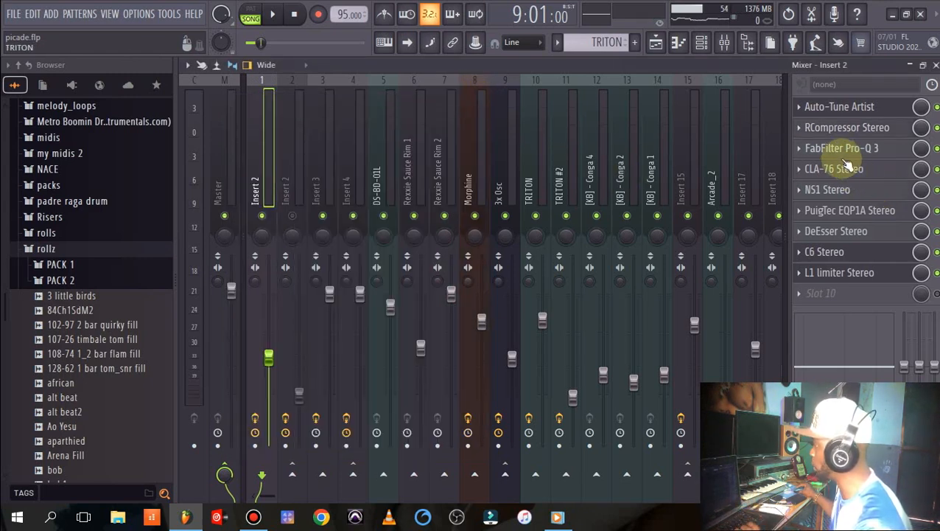
# Set the low-mid bell cut (band 6) in Insert 2's FabFilter Pro-Q 3 to 208.81 Hz and -5.16 dB
pyautogui.click(858, 154)
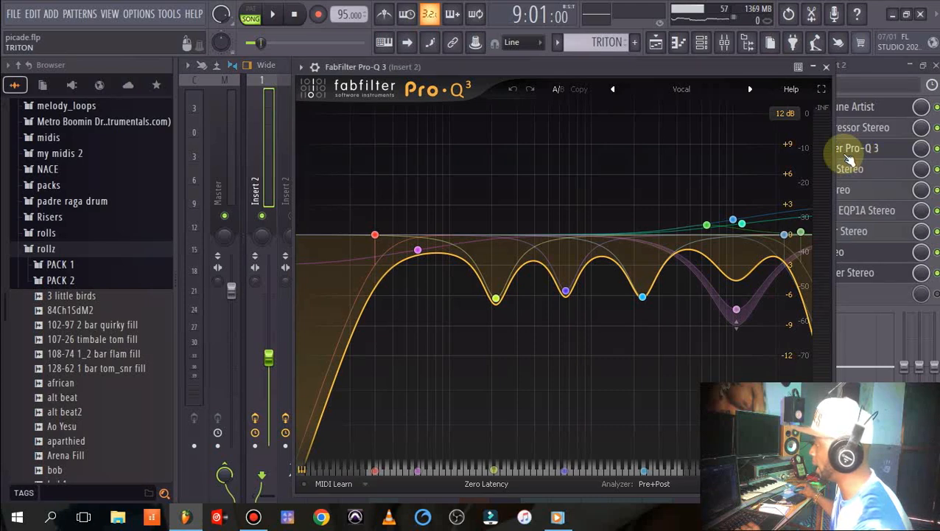
pyautogui.moveTo(582, 65); pyautogui.dragTo(555, 71)
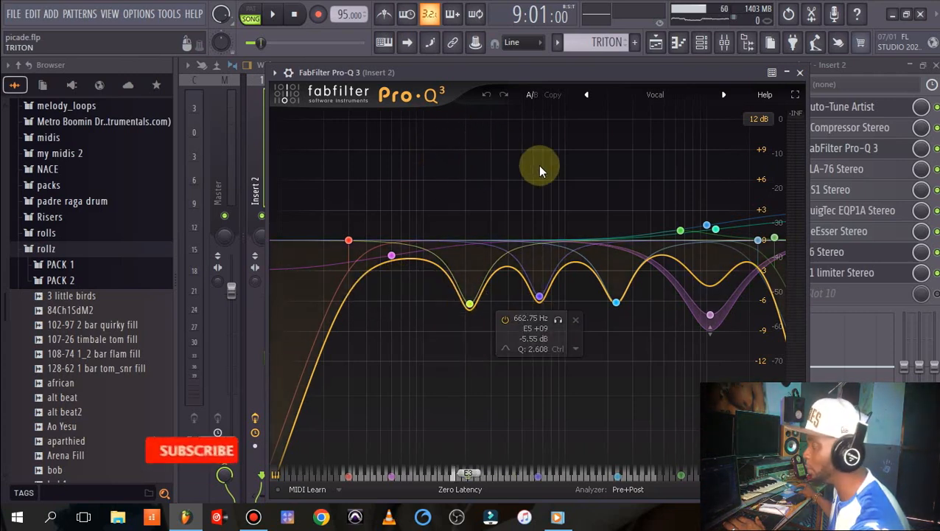
pyautogui.moveTo(469, 304)
pyautogui.mouseDown()
pyautogui.moveTo(457, 180)
pyautogui.moveTo(476, 255)
pyautogui.moveTo(465, 311)
pyautogui.mouseUp()
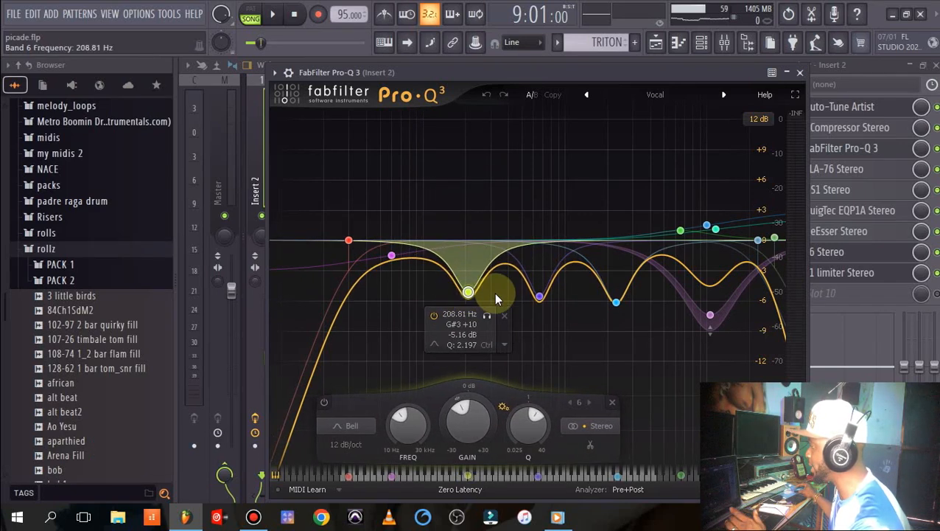
pyautogui.click(800, 73)
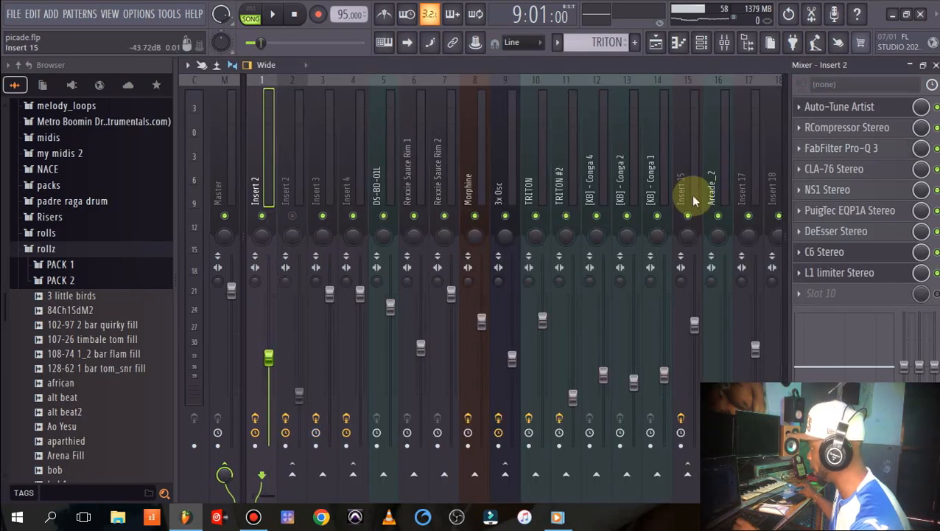
# Set the attack of the CLA-76 compressor on Insert 2 to 3.98
pyautogui.click(881, 172)
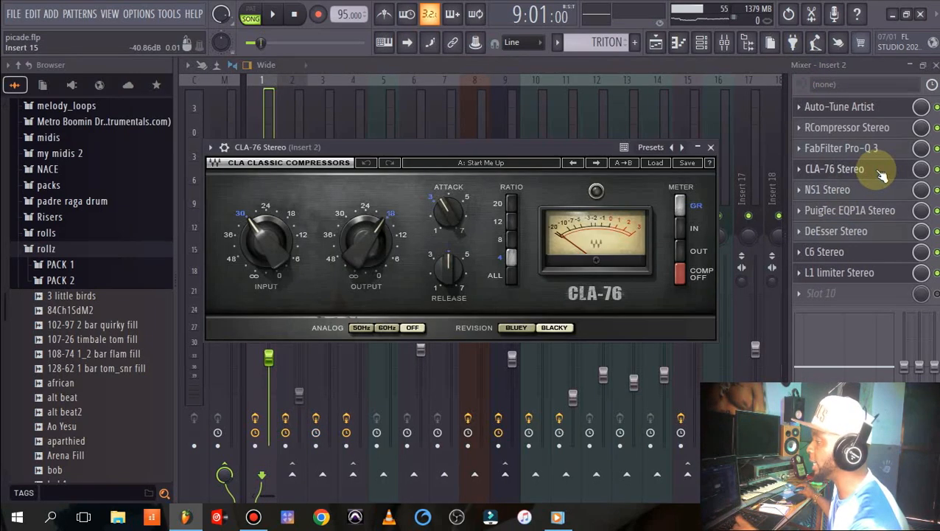
pyautogui.moveTo(358, 151); pyautogui.dragTo(426, 160)
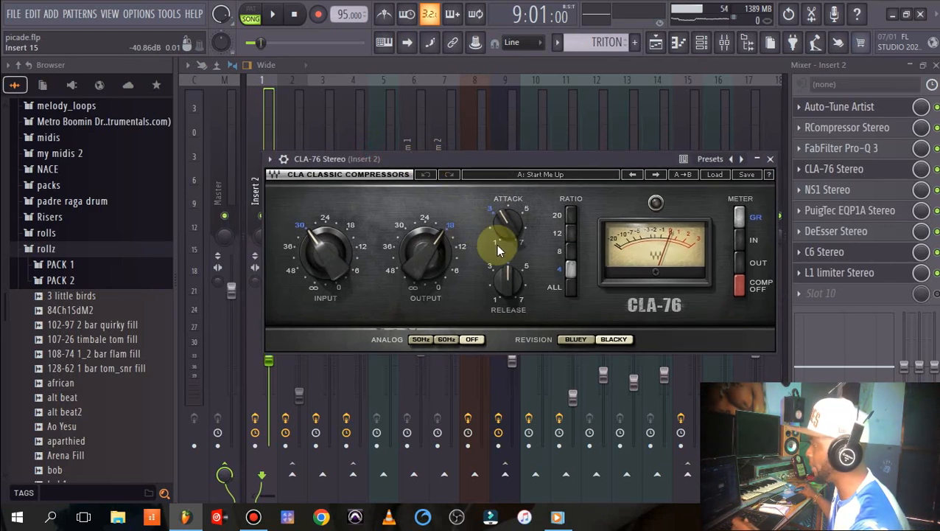
pyautogui.moveTo(513, 229); pyautogui.dragTo(509, 223)
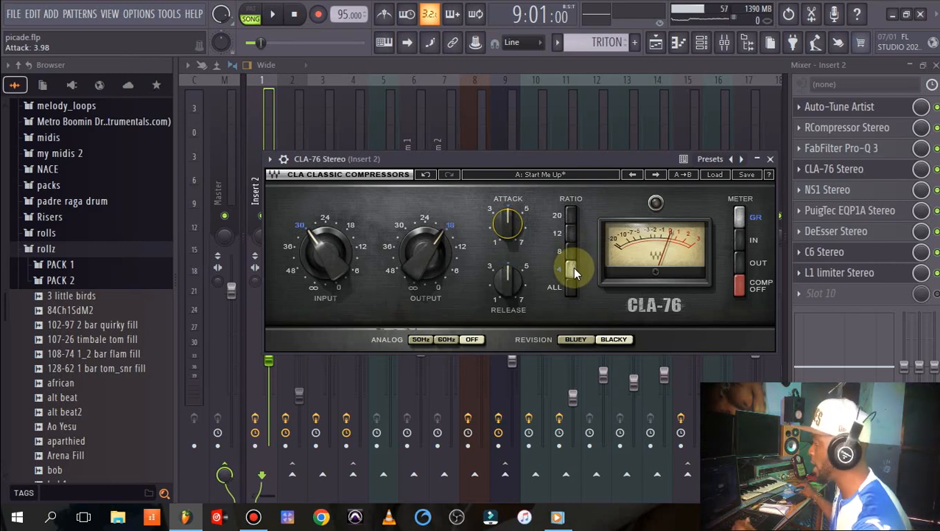
pyautogui.click(770, 160)
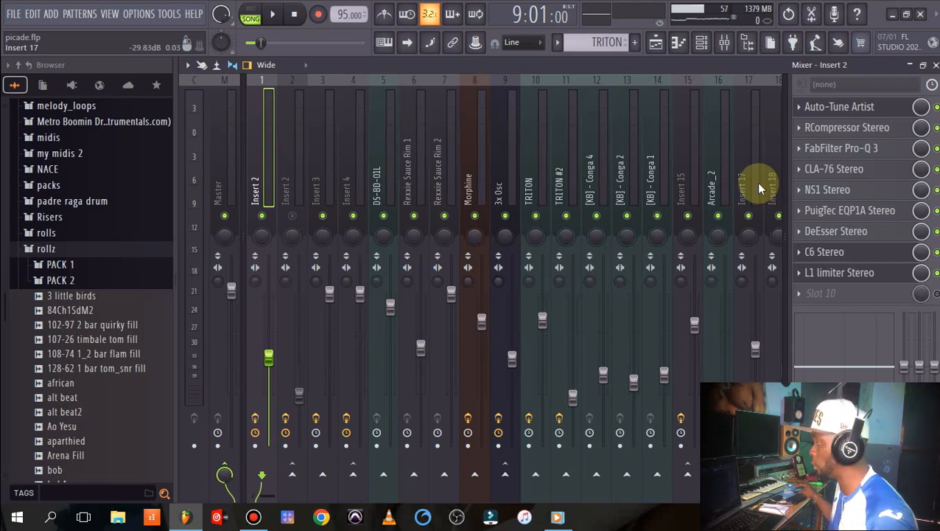
# Inspect the NS1 noise suppressor's settings on Insert 2
pyautogui.click(855, 194)
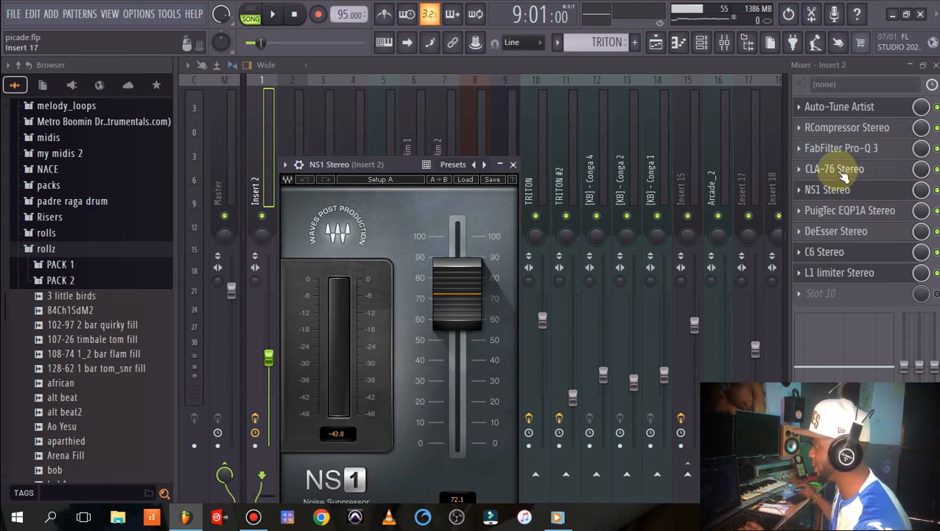
pyautogui.click(513, 163)
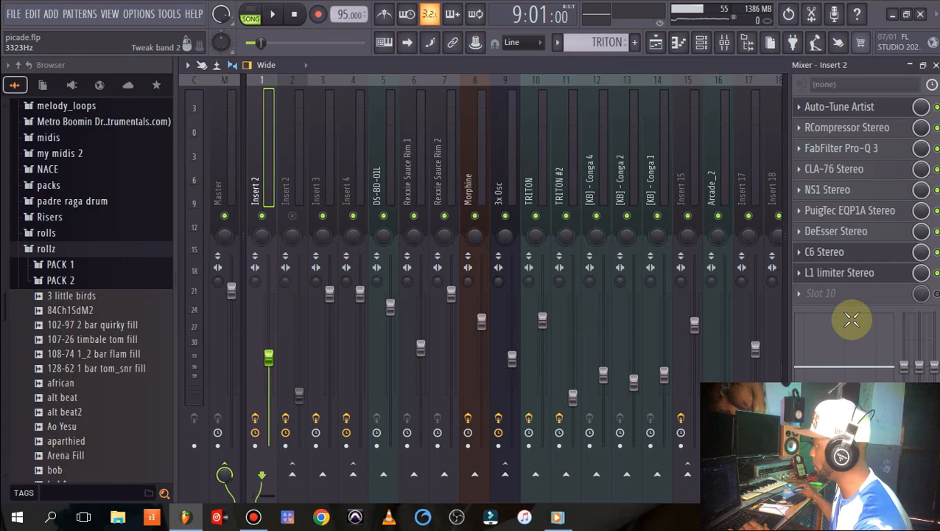
# Set the low-frequency attenuation of the PuigTec EQP1A on Insert 2 to 5.0 and check its boost, frequency and mains settings
pyautogui.click(855, 210)
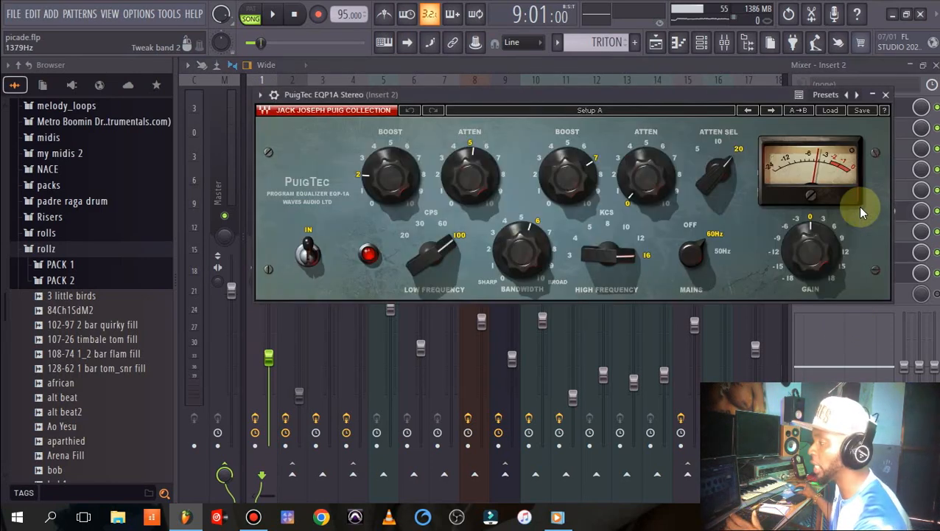
pyautogui.click(486, 188)
pyautogui.moveTo(366, 179)
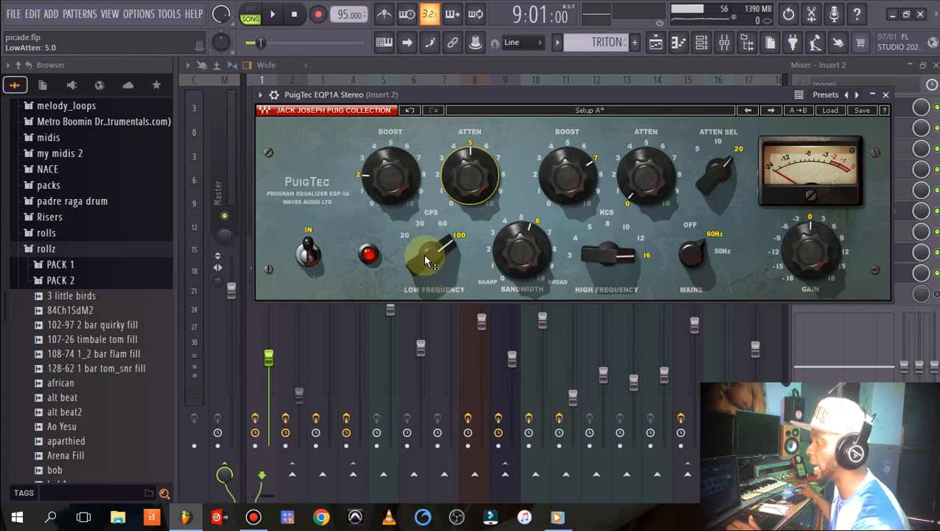
pyautogui.moveTo(426, 255)
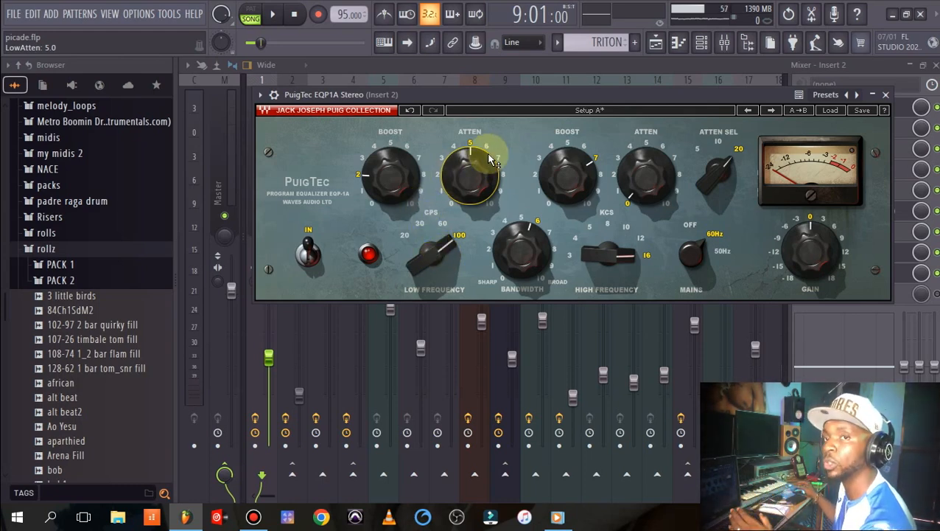
pyautogui.moveTo(486, 166)
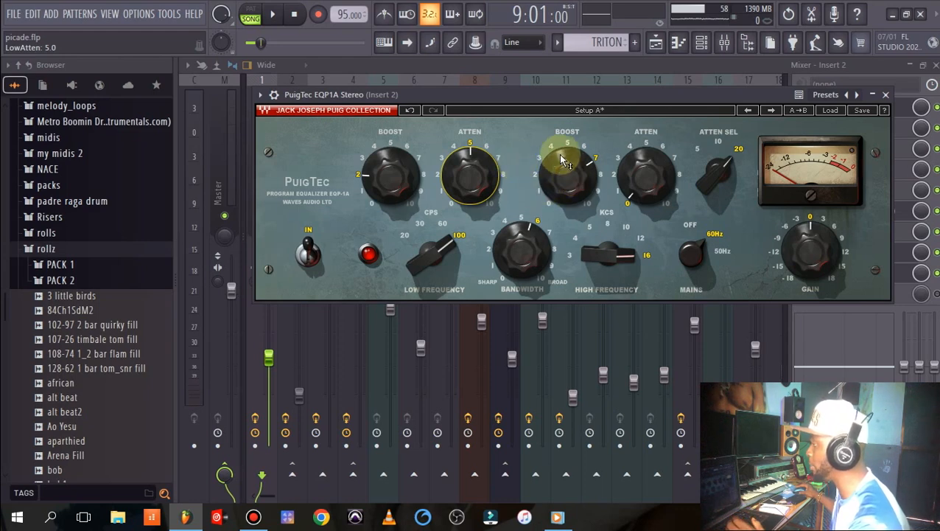
pyautogui.moveTo(597, 175)
pyautogui.mouseDown()
pyautogui.moveTo(582, 190)
pyautogui.moveTo(585, 175)
pyautogui.moveTo(575, 175)
pyautogui.moveTo(599, 172)
pyautogui.mouseUp()
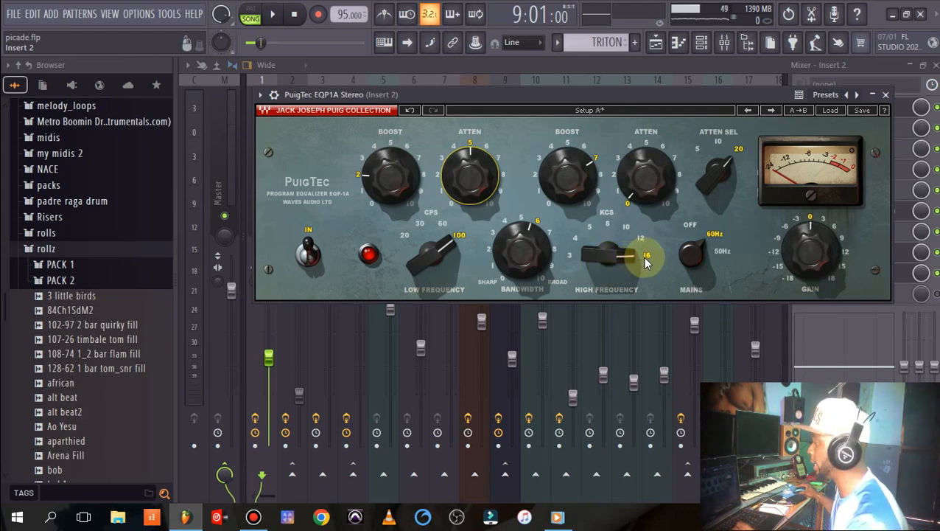
pyautogui.moveTo(685, 245)
pyautogui.mouseDown()
pyautogui.moveTo(684, 280)
pyautogui.moveTo(696, 254)
pyautogui.mouseUp()
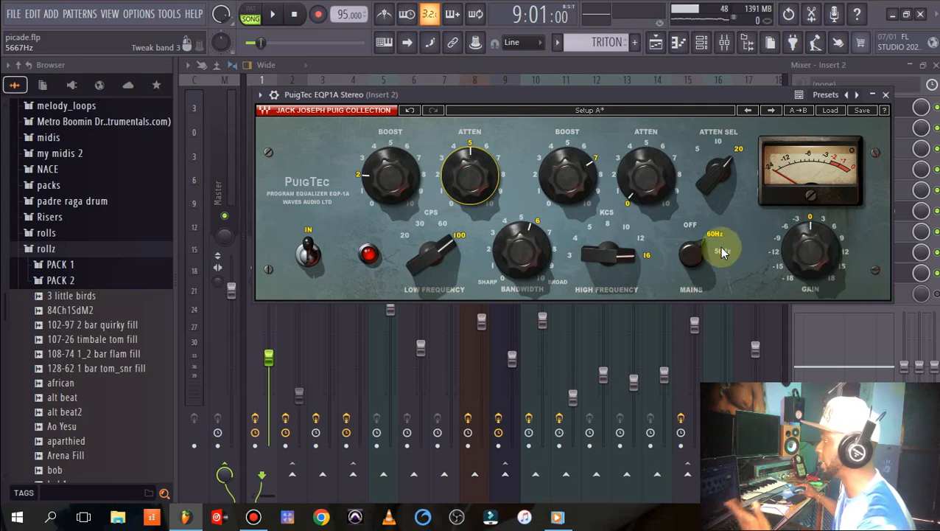
pyautogui.click(887, 95)
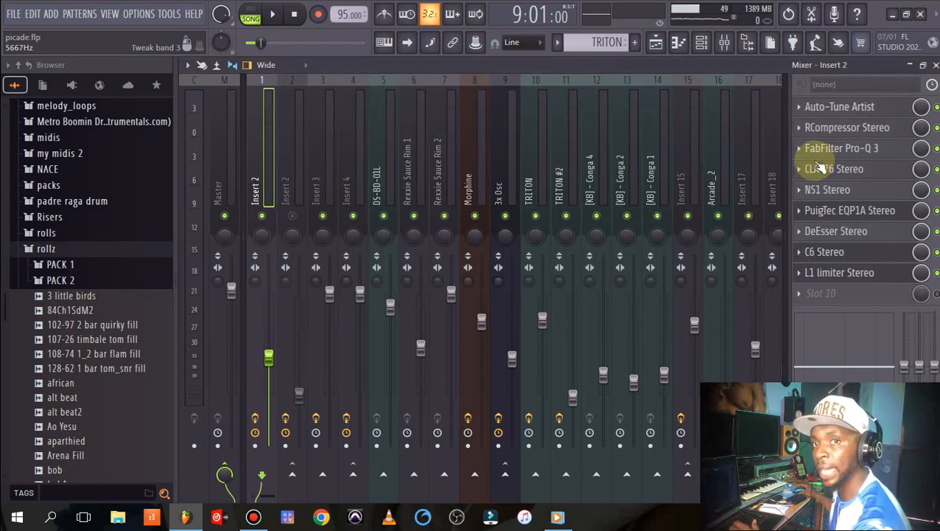
# Inspect the DeEsser settings on Insert 2, and the C6 multiband compressor's band settings and factory vocal presets
pyautogui.click(840, 230)
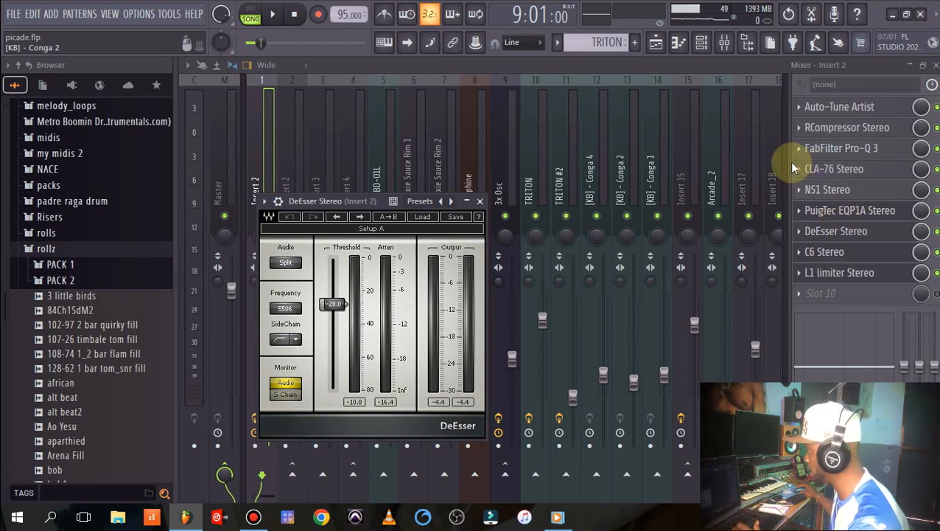
pyautogui.click(836, 257)
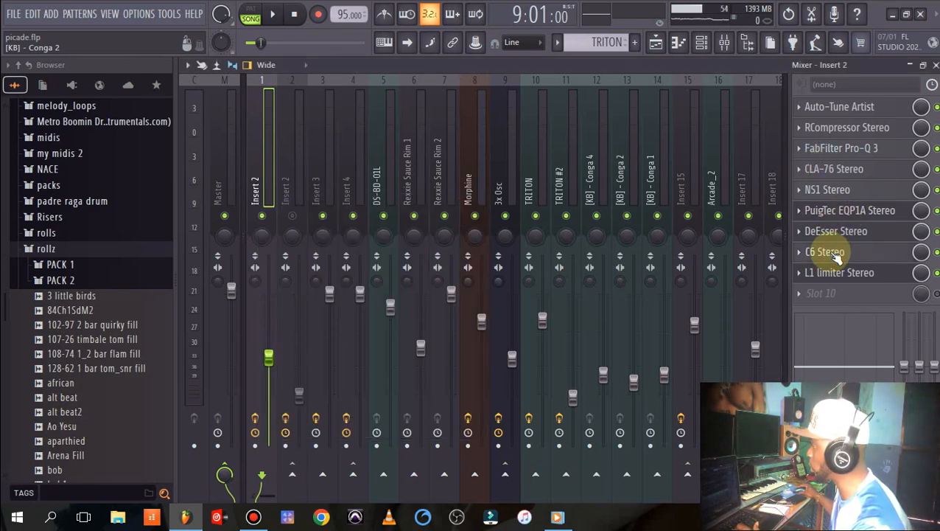
pyautogui.moveTo(613, 155); pyautogui.dragTo(527, 87)
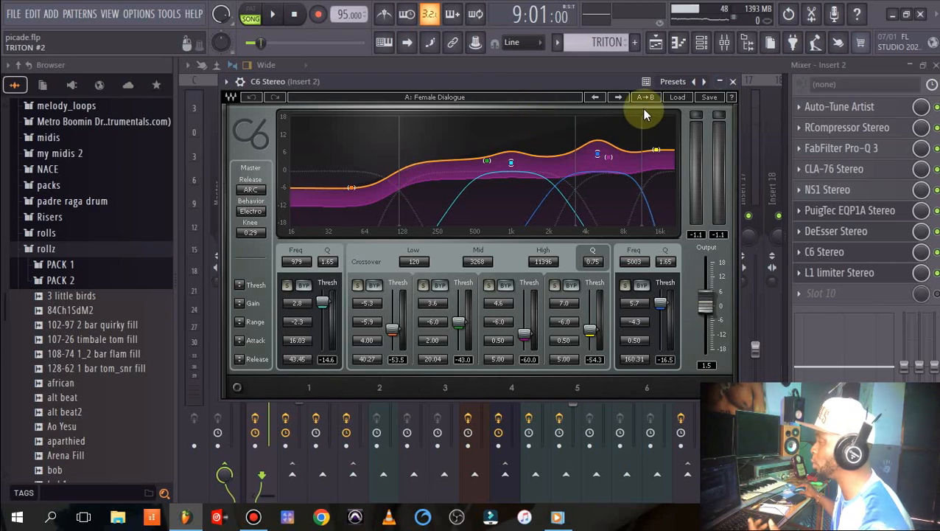
pyautogui.click(676, 98)
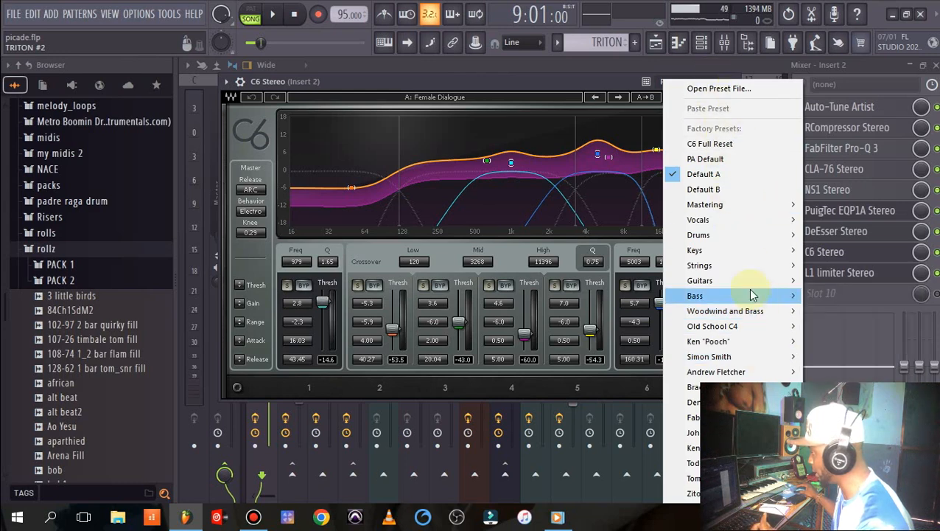
pyautogui.moveTo(723, 219)
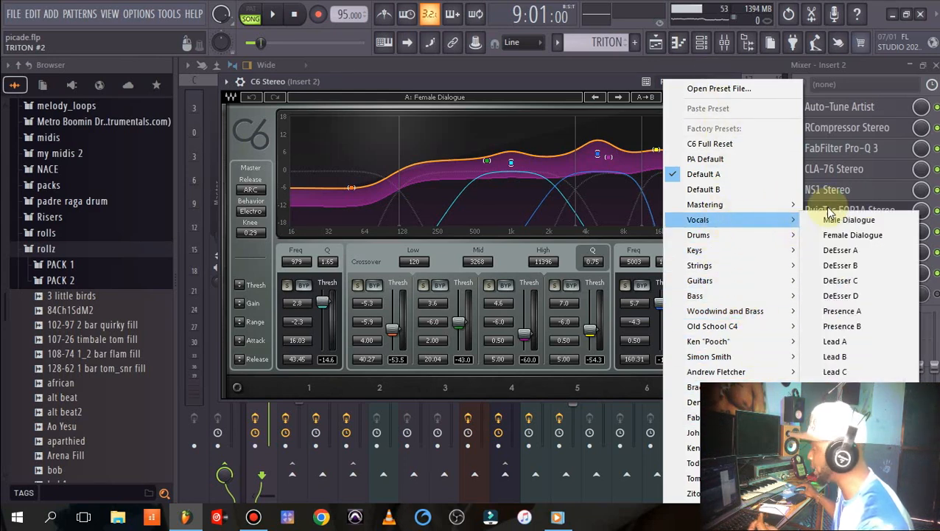
pyautogui.click(550, 68)
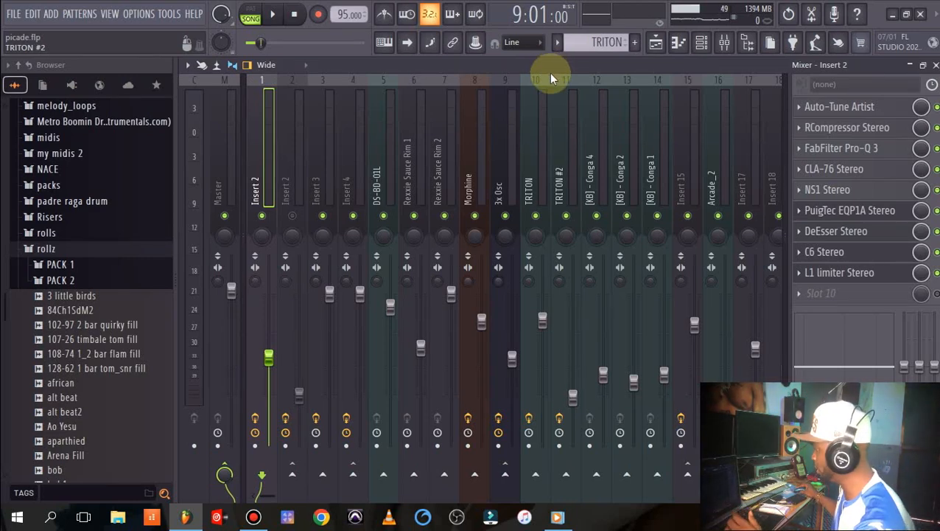
pyautogui.click(823, 252)
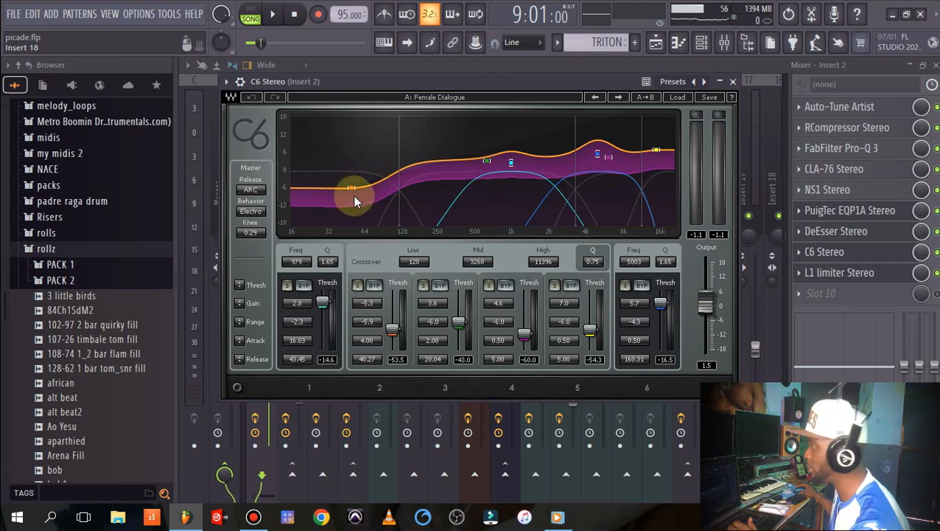
pyautogui.click(733, 82)
# Set the output ceiling of the L1 limiter on Insert 2 to -5.1 dB
pyautogui.click(848, 280)
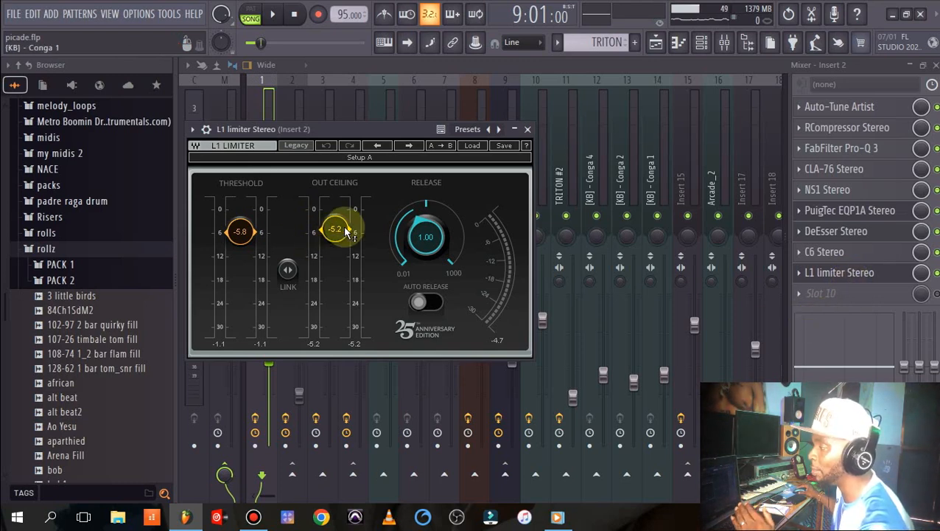
pyautogui.scroll(1, 346, 231)
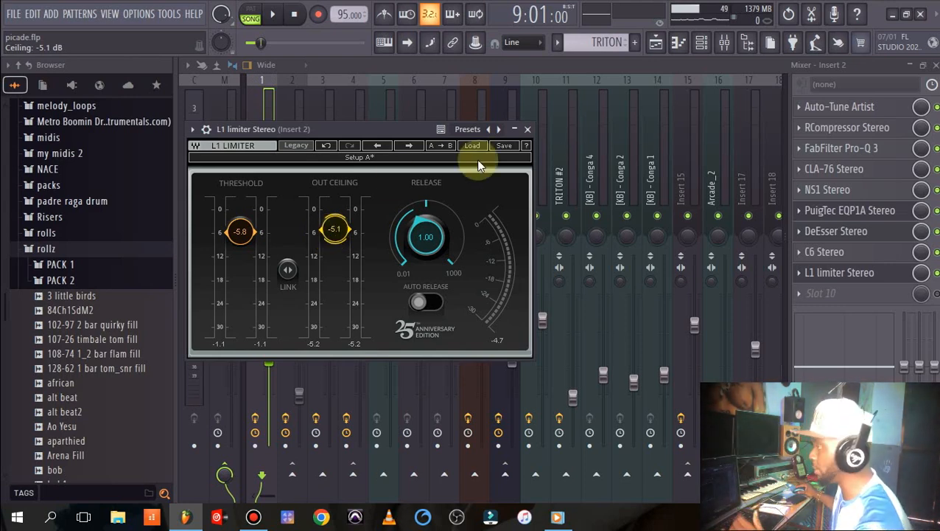
# Send mixer channel Insert 2 to Insert 3 and inspect the Fruity Delay 2 settings and channel EQ there
pyautogui.click(527, 129)
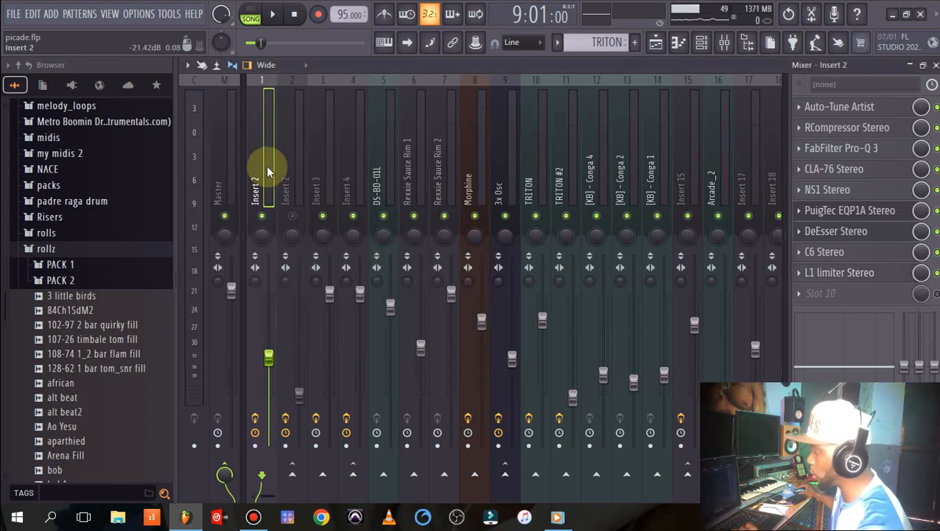
pyautogui.click(315, 125)
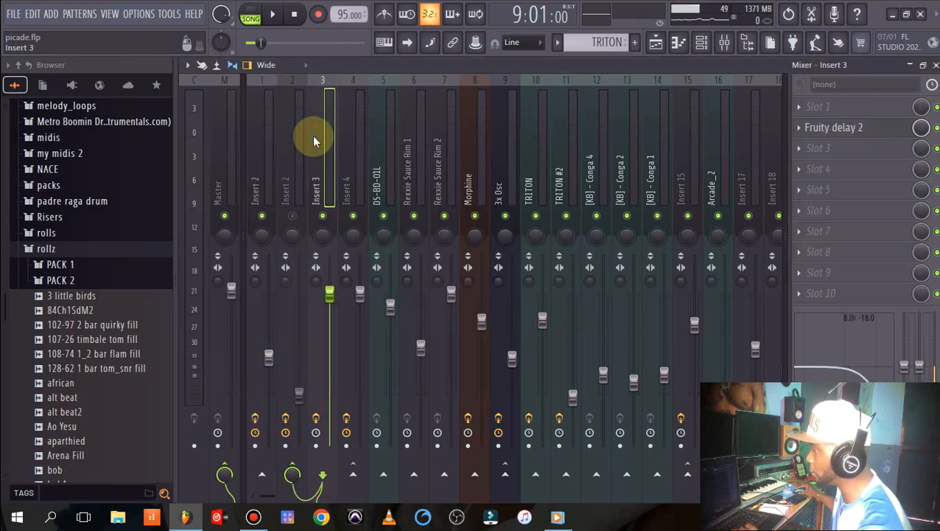
pyautogui.click(247, 172)
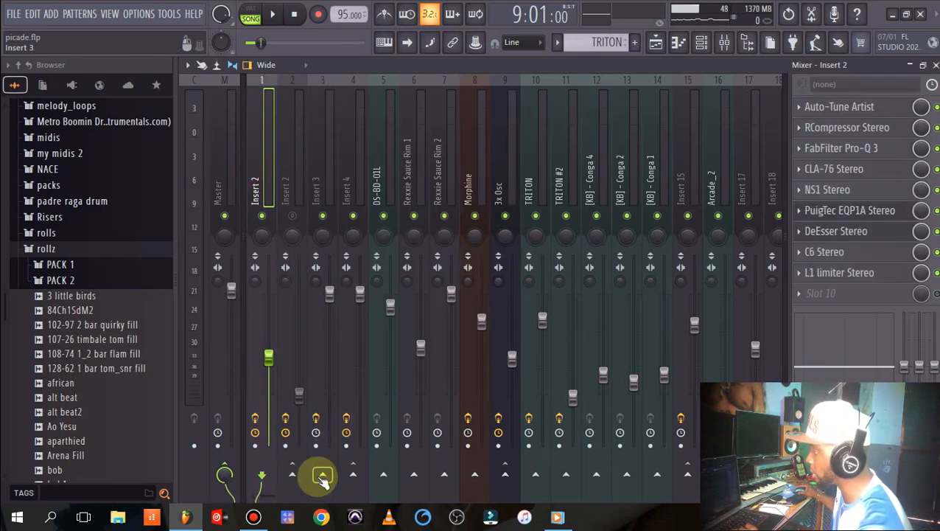
pyautogui.click(335, 166)
pyautogui.click(869, 132)
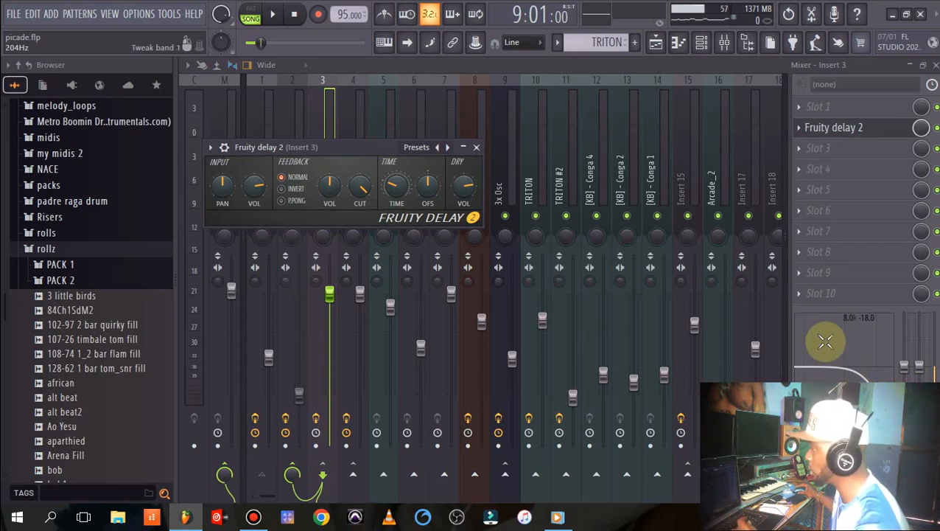
pyautogui.click(476, 147)
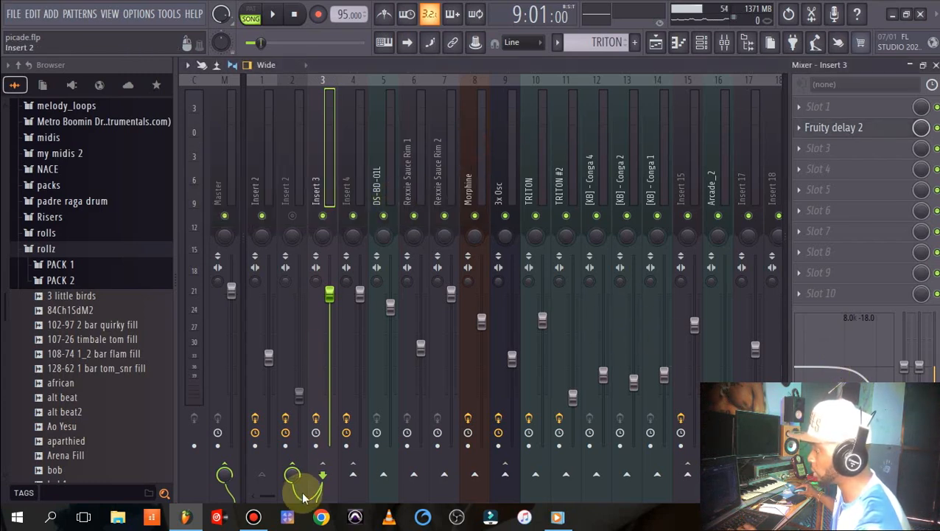
# Check the routing of Insert 2 and inspect the ValhallaPlate reverb settings on Insert 4
pyautogui.click(260, 170)
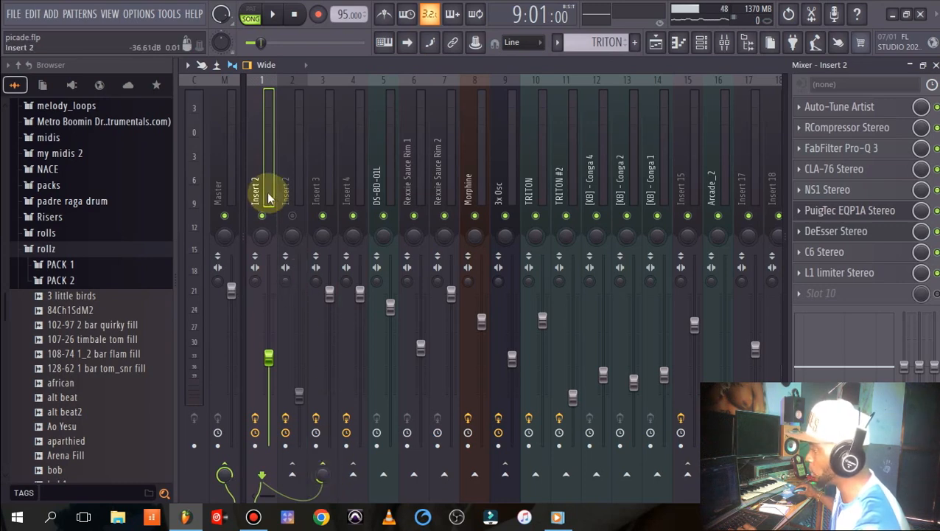
pyautogui.click(346, 183)
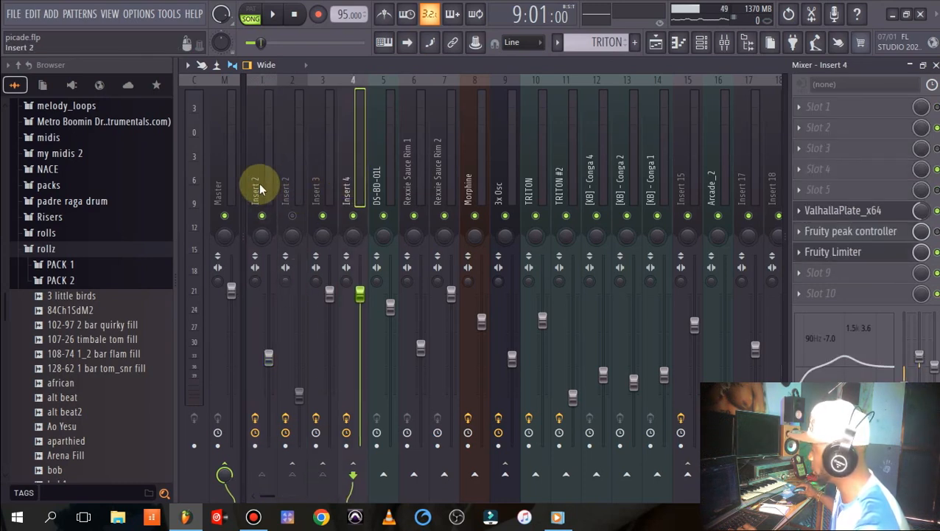
pyautogui.click(884, 216)
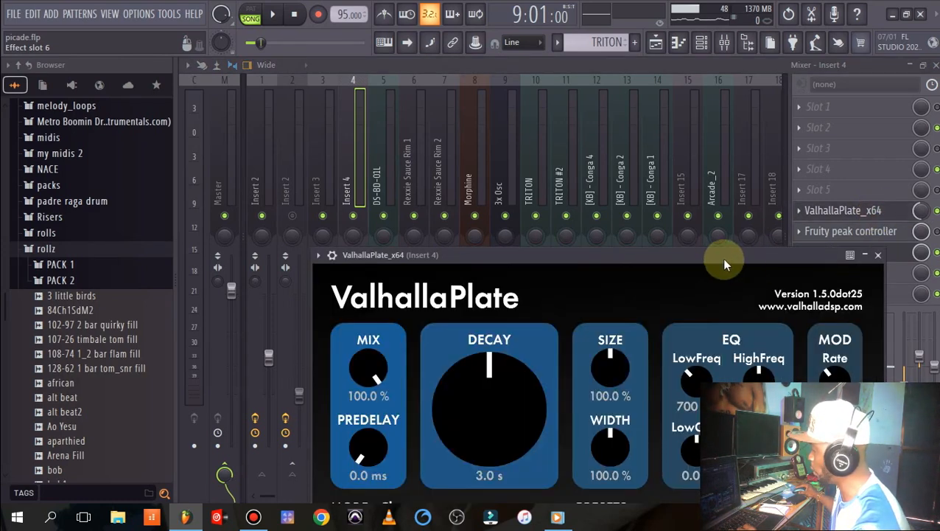
pyautogui.moveTo(743, 253); pyautogui.dragTo(643, 130)
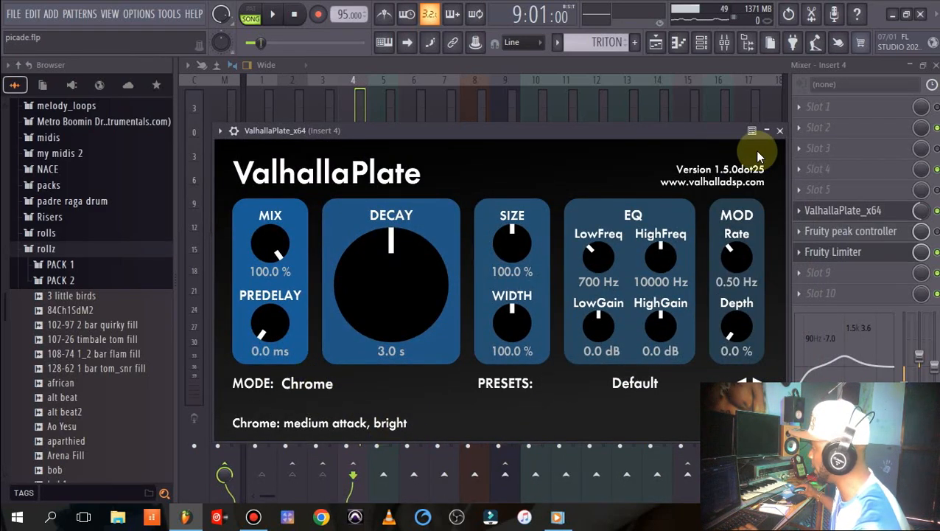
pyautogui.click(780, 131)
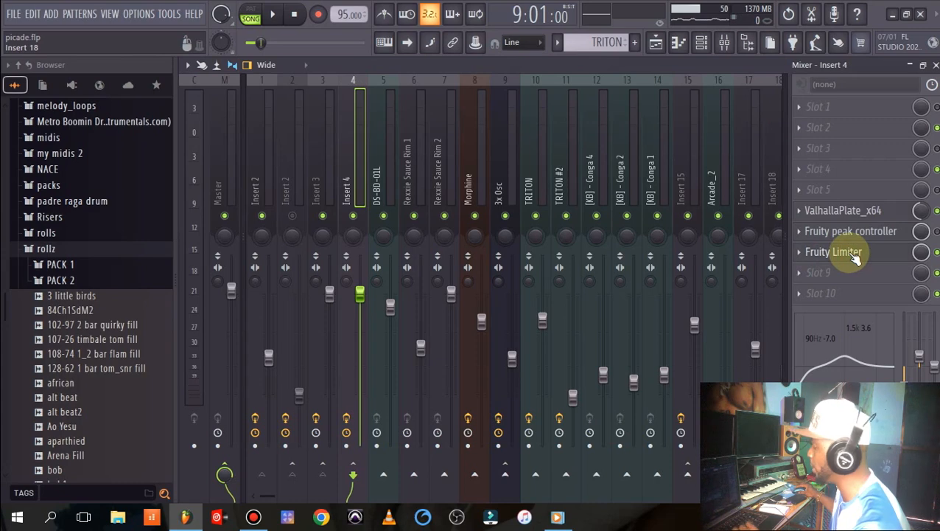
# Inspect the compressor threshold, knee and ratio of the Fruity Limiter on Insert 4
pyautogui.click(853, 256)
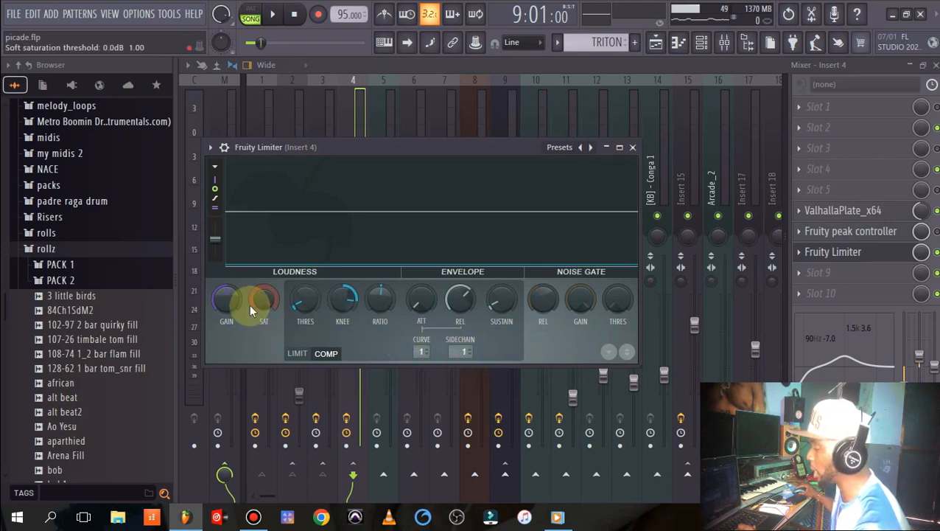
pyautogui.moveTo(310, 303); pyautogui.dragTo(308, 309)
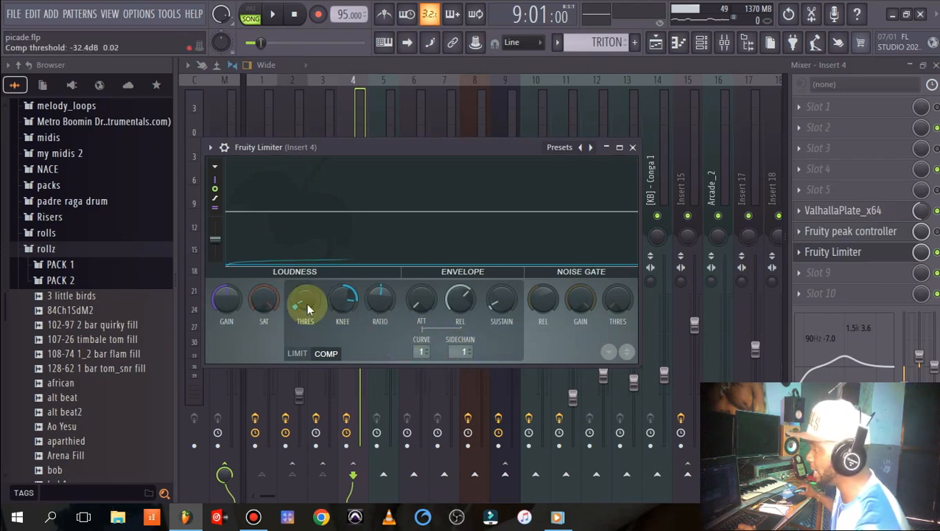
pyautogui.click(333, 303)
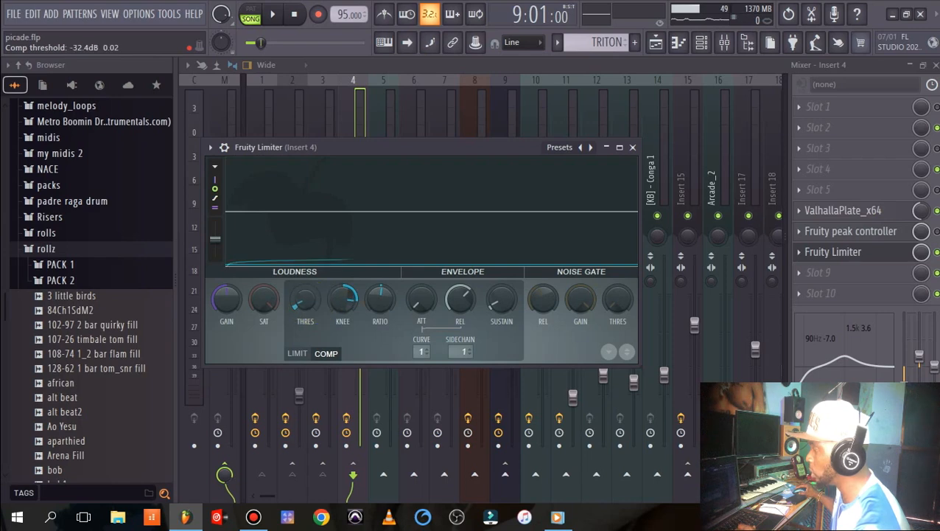
pyautogui.click(347, 308)
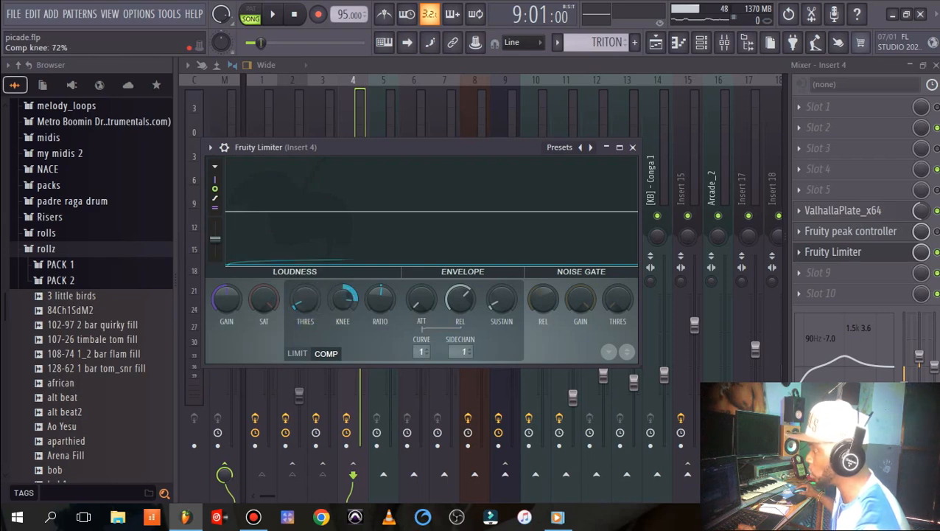
pyautogui.moveTo(346, 307); pyautogui.dragTo(374, 309)
pyautogui.click(379, 306)
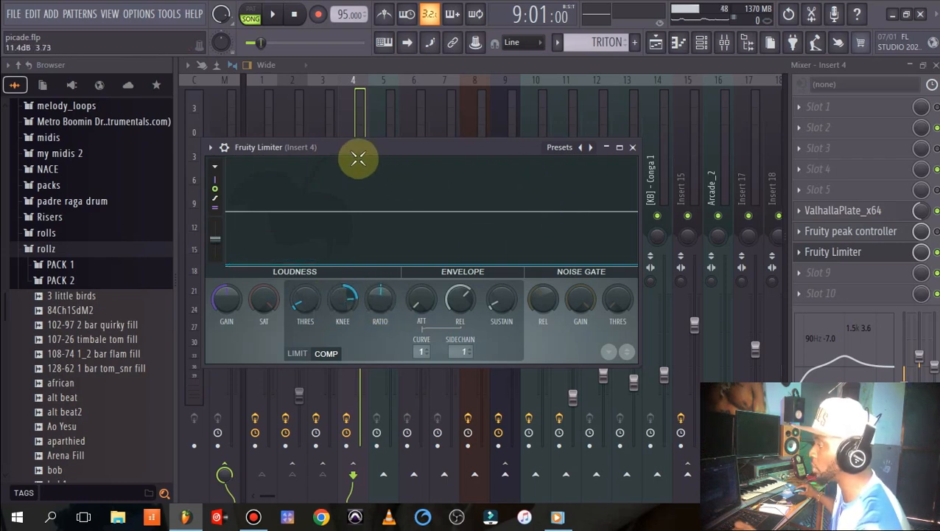
# Close the Fruity Limiter and set the low-shelf EQ level of Insert 4 to -10.9 dB
pyautogui.moveTo(346, 151); pyautogui.dragTo(368, 146)
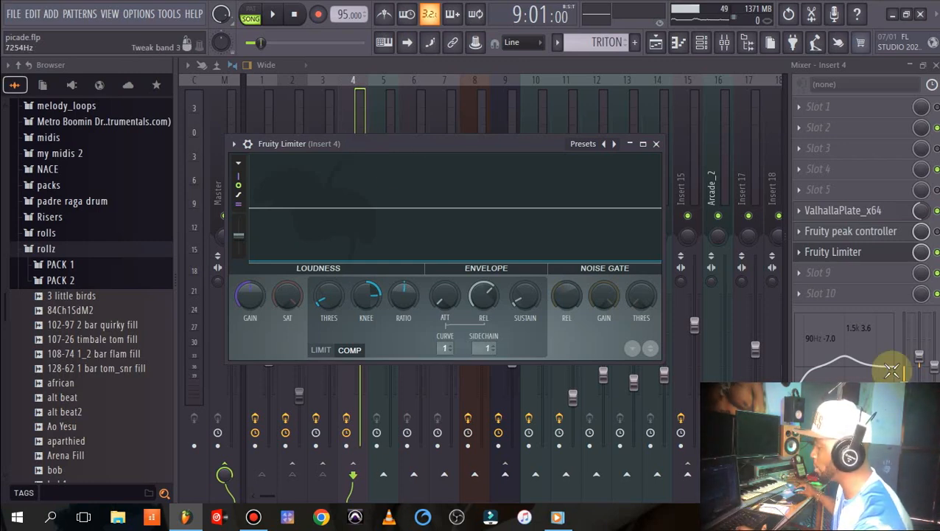
pyautogui.press('Escape')
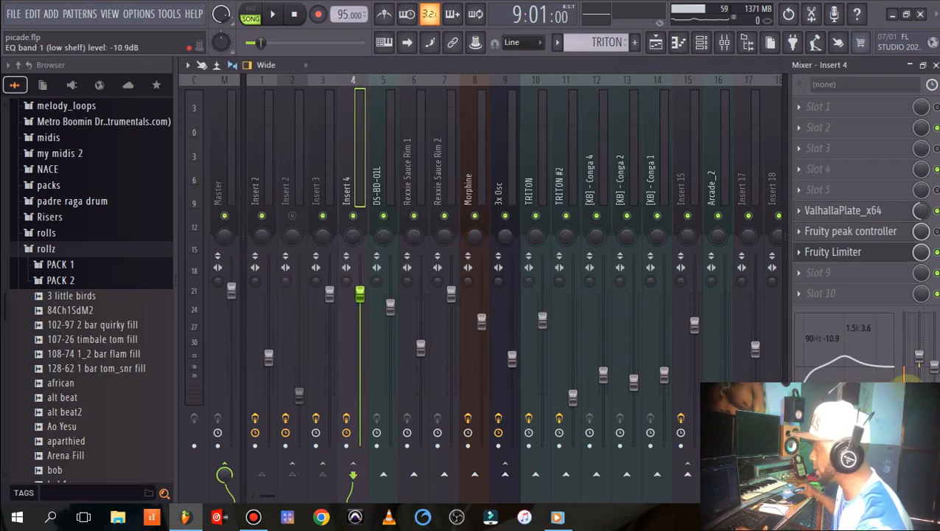
pyautogui.click(920, 357)
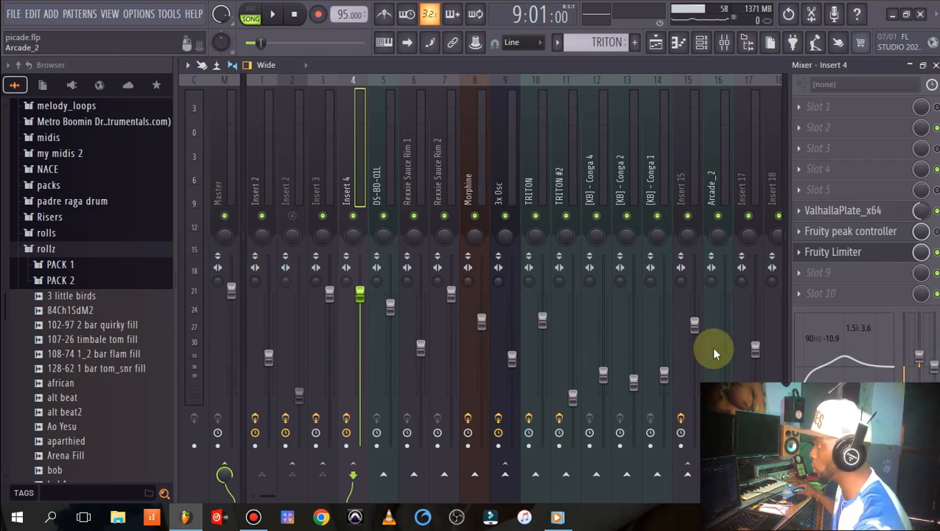
# Play the song from the playlist and solo the Insert 2 vocal channel in the mixer
pyautogui.click(665, 49)
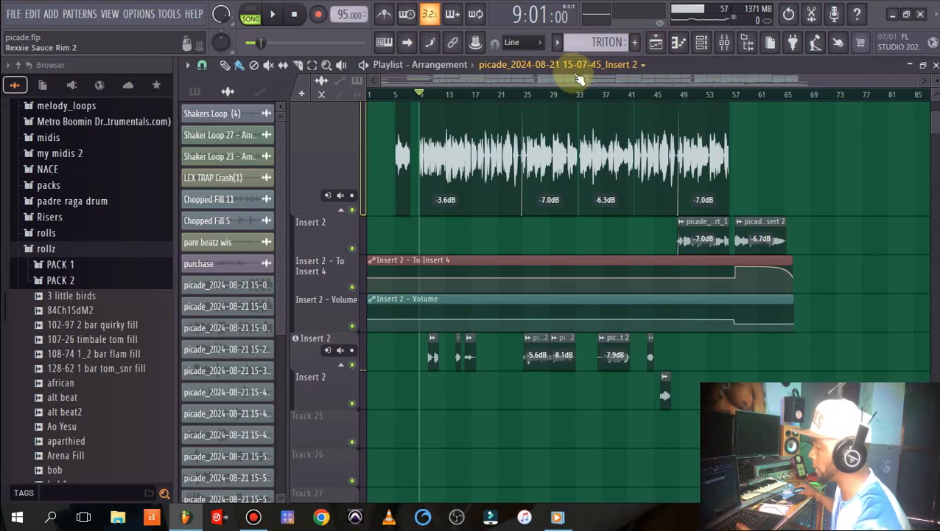
pyautogui.press('space')
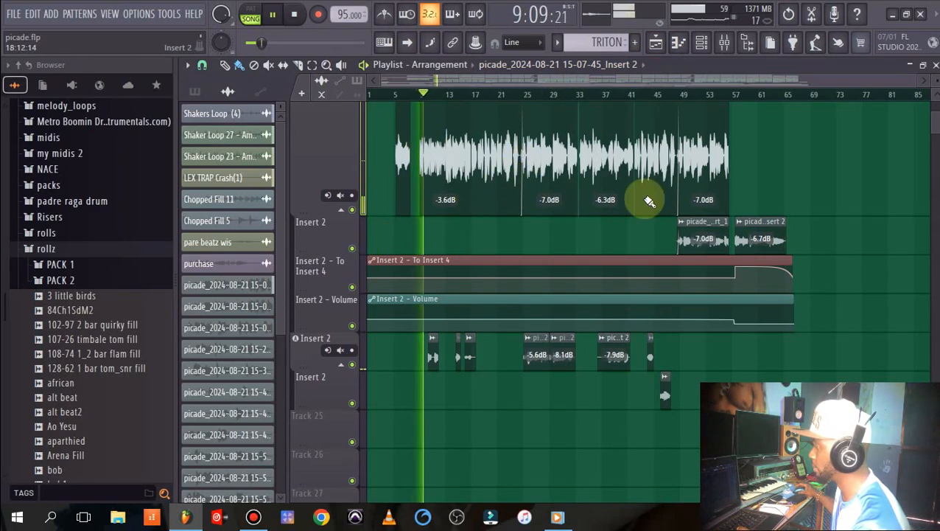
pyautogui.click(727, 46)
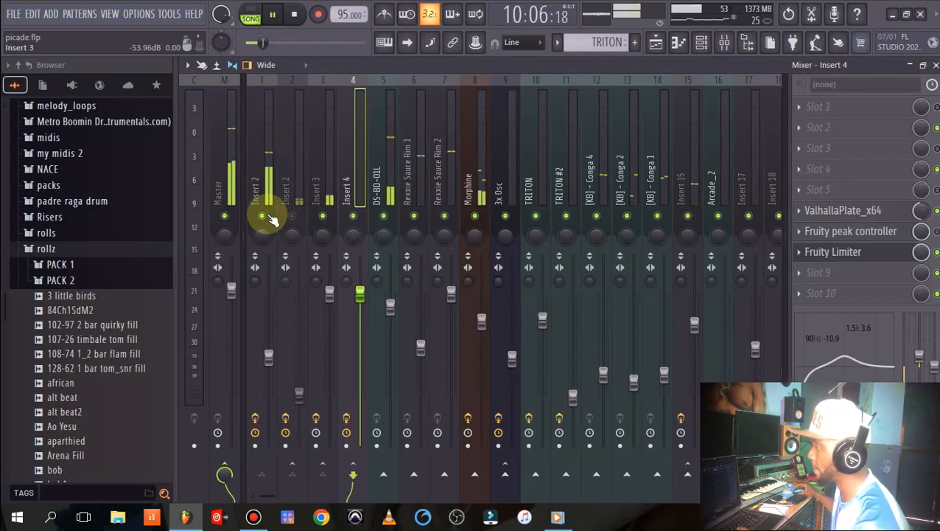
pyautogui.rightClick(261, 215)
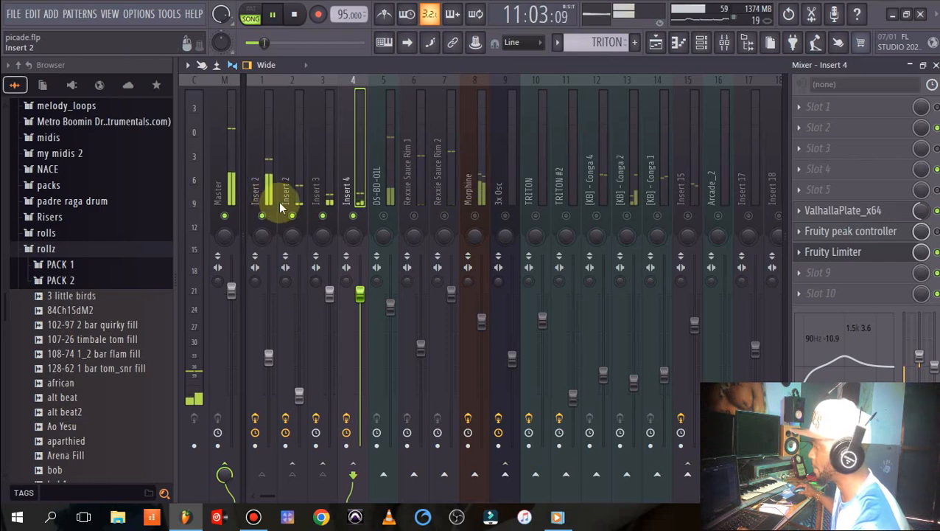
pyautogui.click(267, 162)
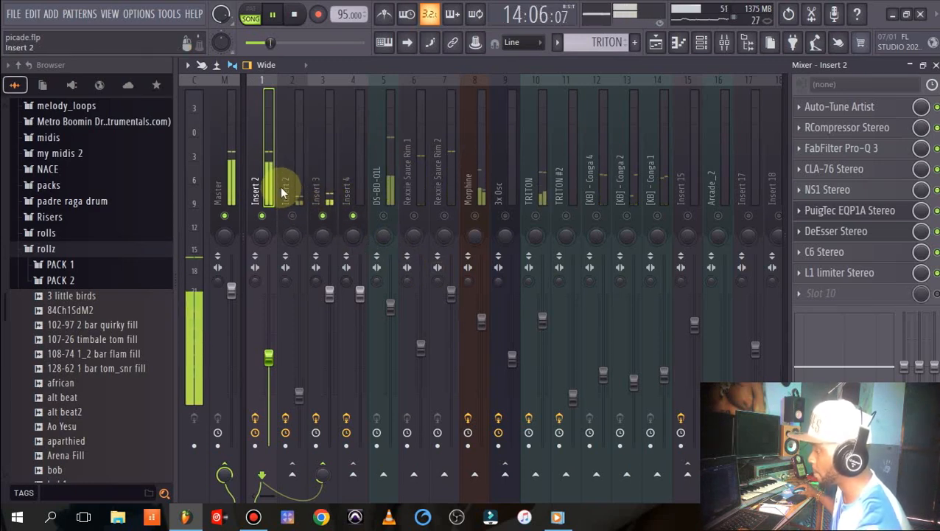
# Send Insert 2 to Insert 4 and adjust the send level while auditioning the reverb on the soloed vocal
pyautogui.press('space')
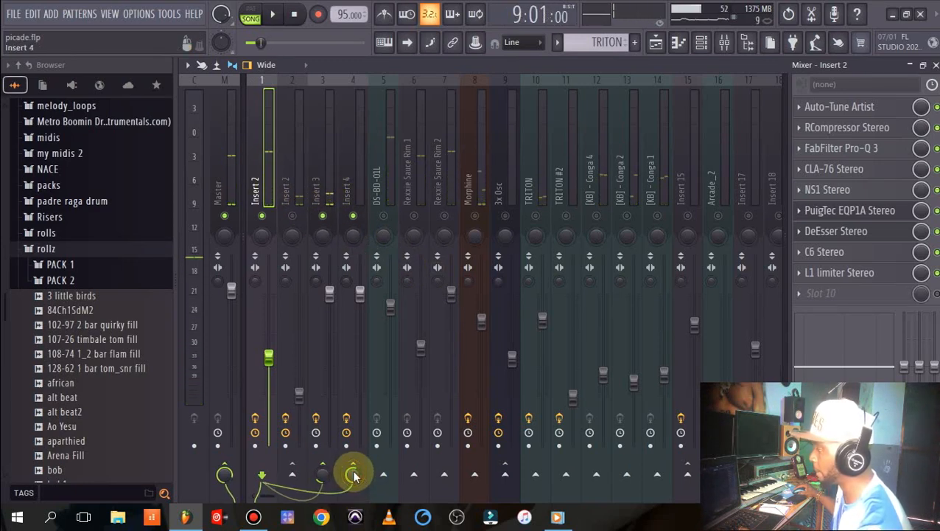
pyautogui.press('space')
pyautogui.moveTo(352, 473); pyautogui.dragTo(353, 479)
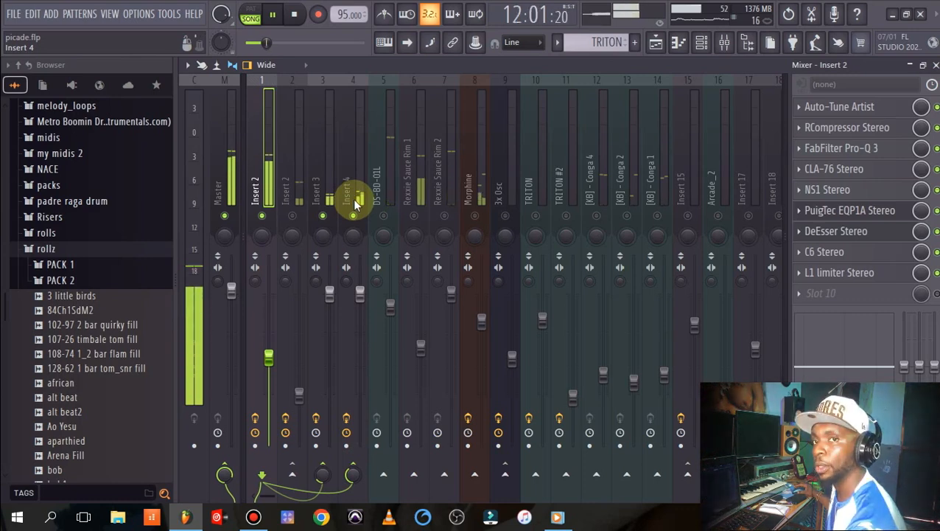
pyautogui.press('space')
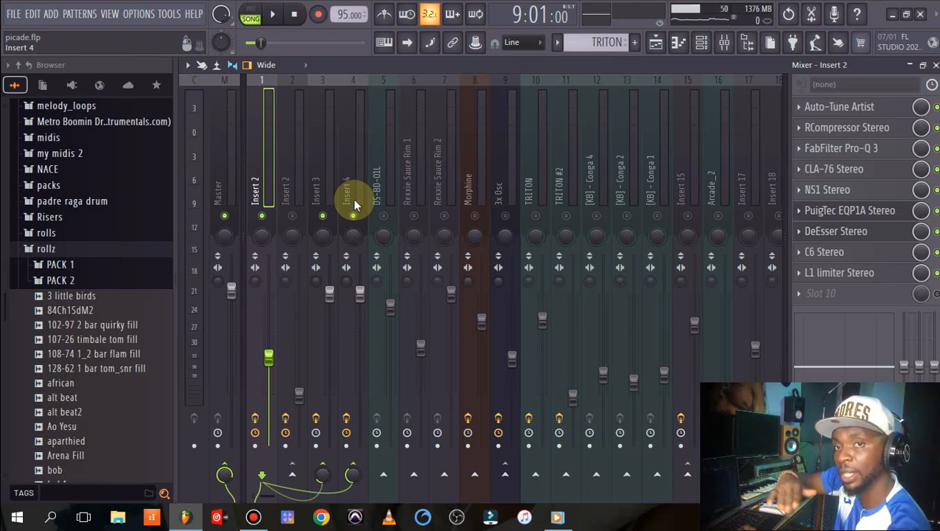
pyautogui.press('space')
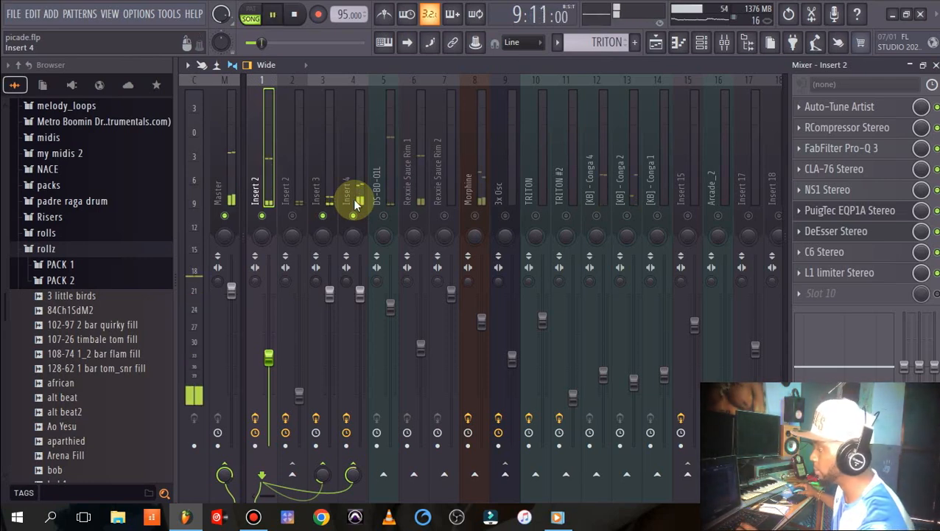
pyautogui.click(353, 215)
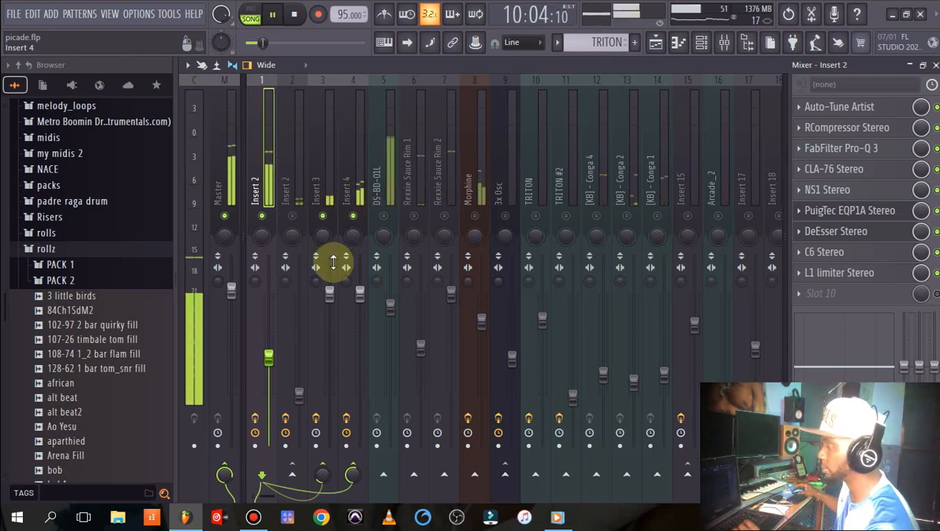
# Unsolo Insert 2 to hear the full mix and show the first tracks of the playlist arrangement
pyautogui.rightClick(262, 216)
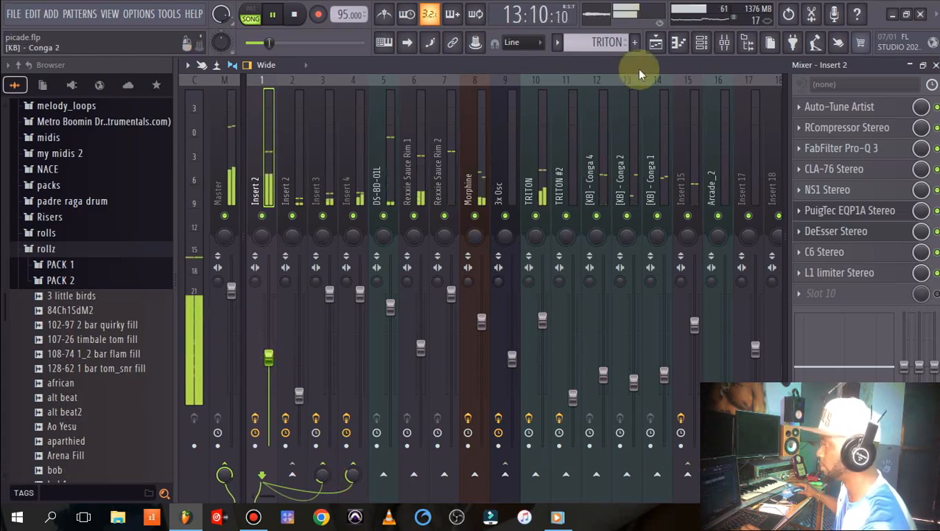
pyautogui.click(657, 43)
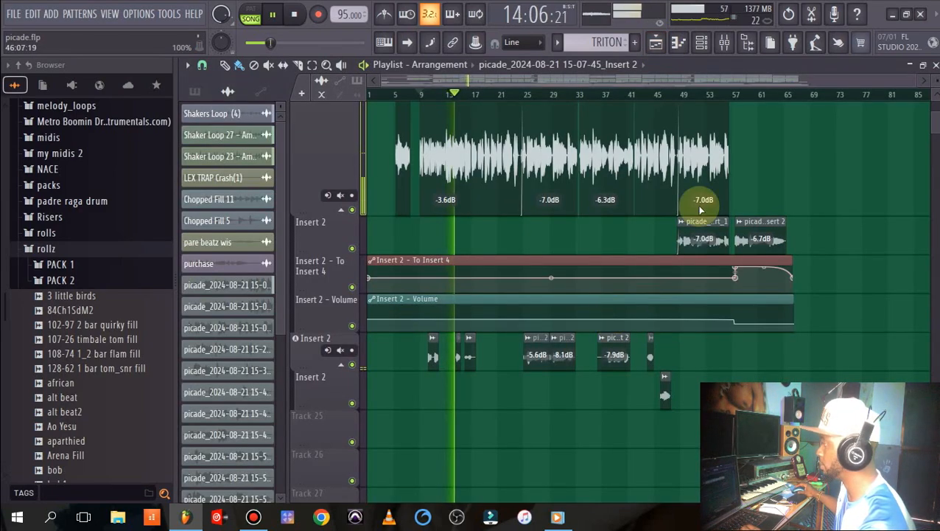
pyautogui.moveTo(932, 110); pyautogui.dragTo(932, 100)
pyautogui.scroll(-5, 932, 103)
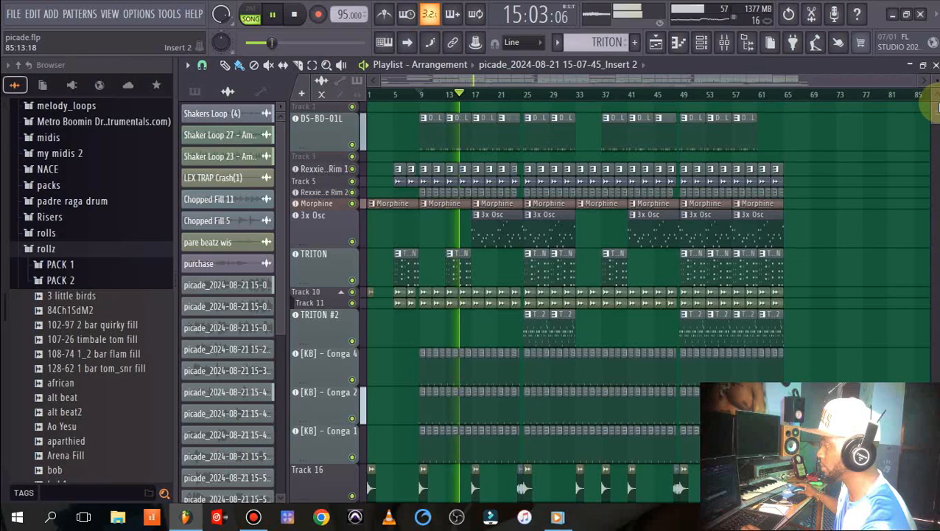